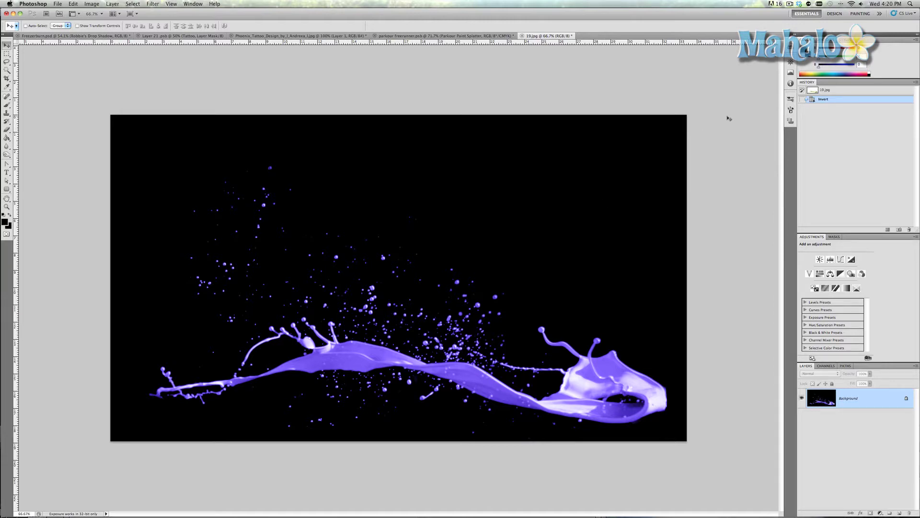
- Re-invert the image to green on white, then select the splash by inverting a Magic Wand background selection
{"action": "key", "text": "cmd+i"}
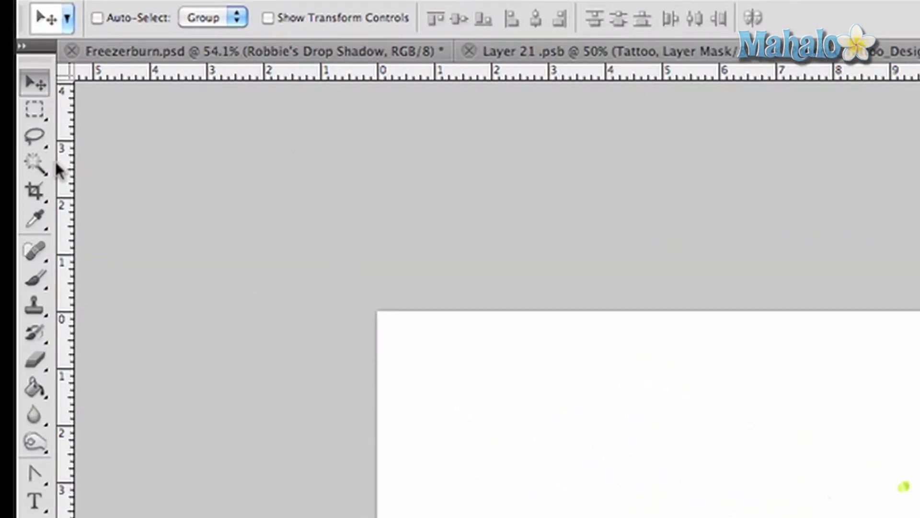
{"action": "left_click", "coordinate": [7, 69]}
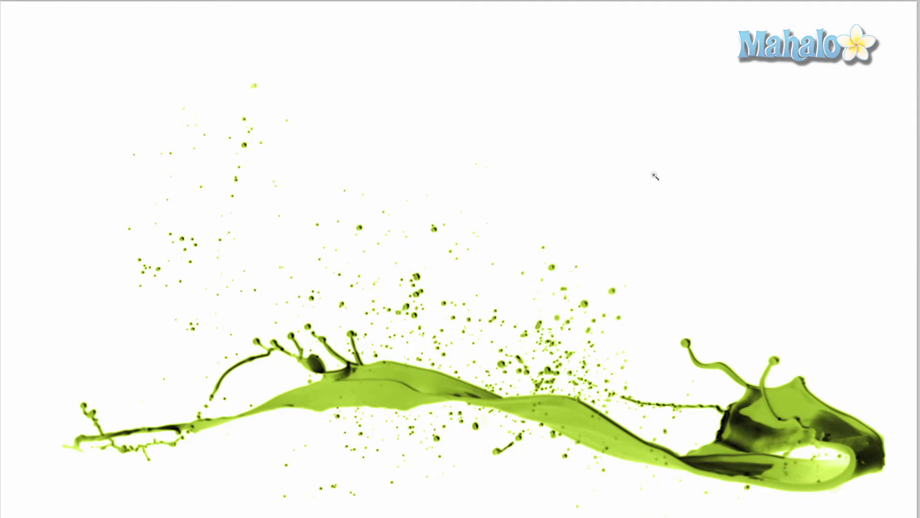
{"action": "left_click", "coordinate": [705, 285]}
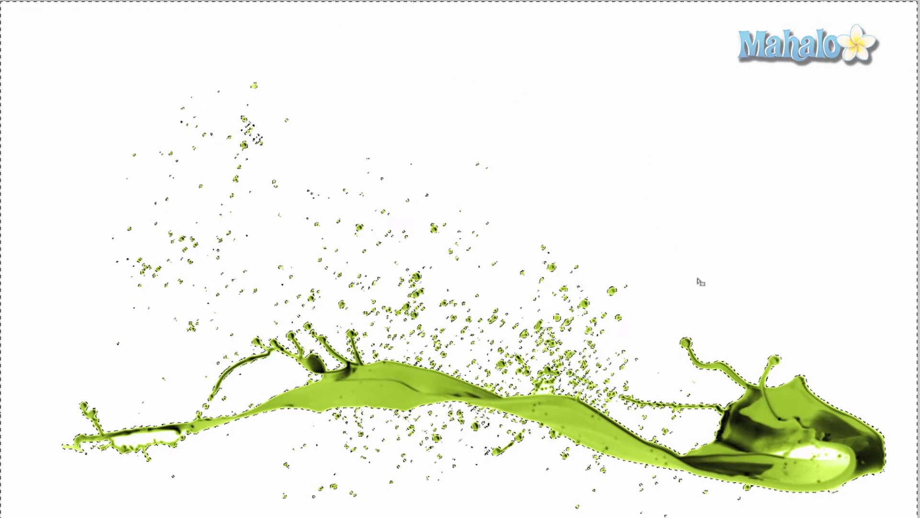
{"action": "right_click", "coordinate": [769, 405]}
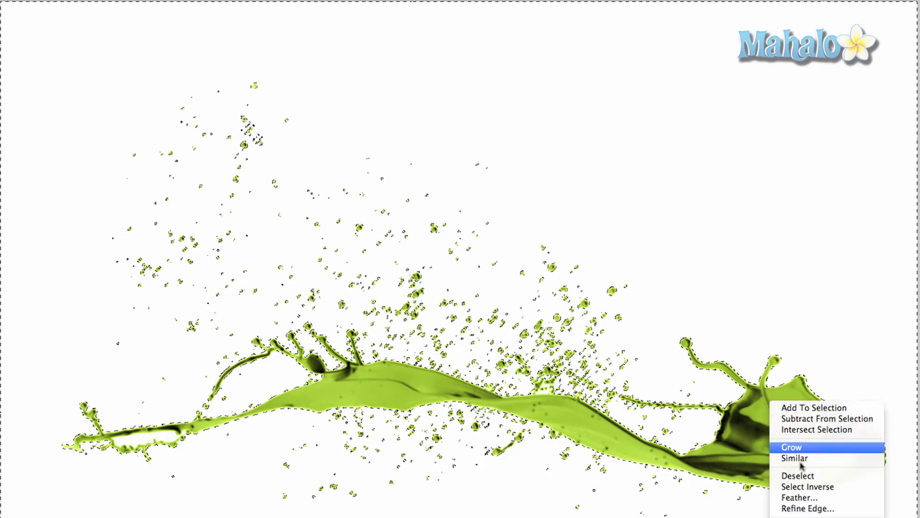
{"action": "left_click", "coordinate": [808, 486]}
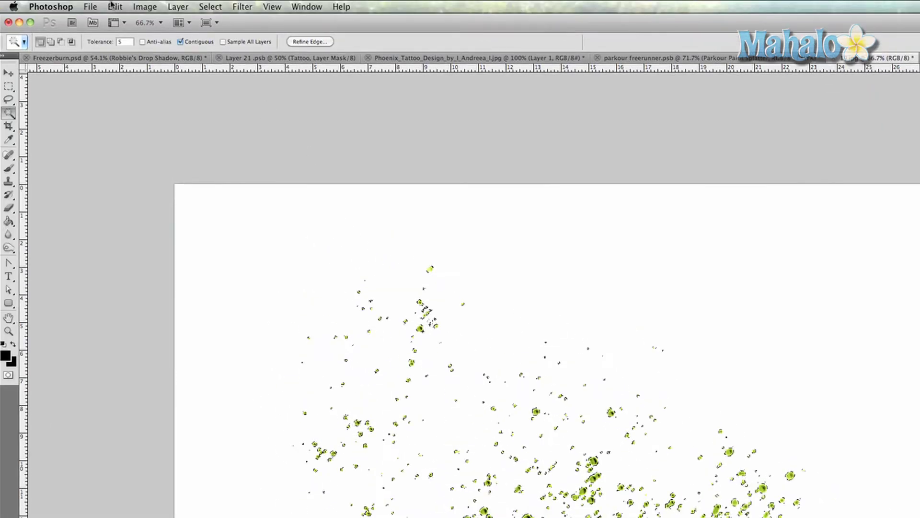
{"action": "left_click", "coordinate": [114, 7]}
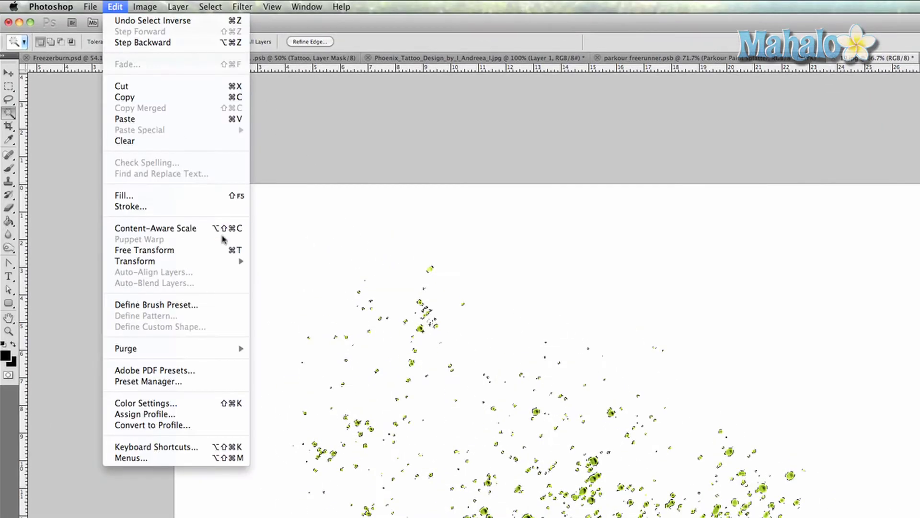
- Fill the splash selection with the black foreground colour
{"action": "left_click", "coordinate": [212, 195]}
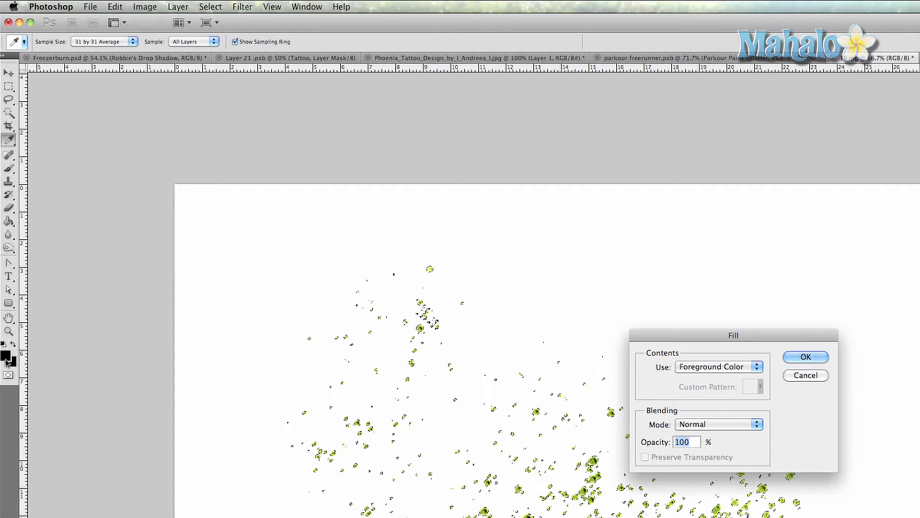
{"action": "left_click", "coordinate": [798, 357]}
{"action": "key", "text": "w"}
{"action": "key", "text": "ctrl+0"}
{"action": "key", "text": "f"}
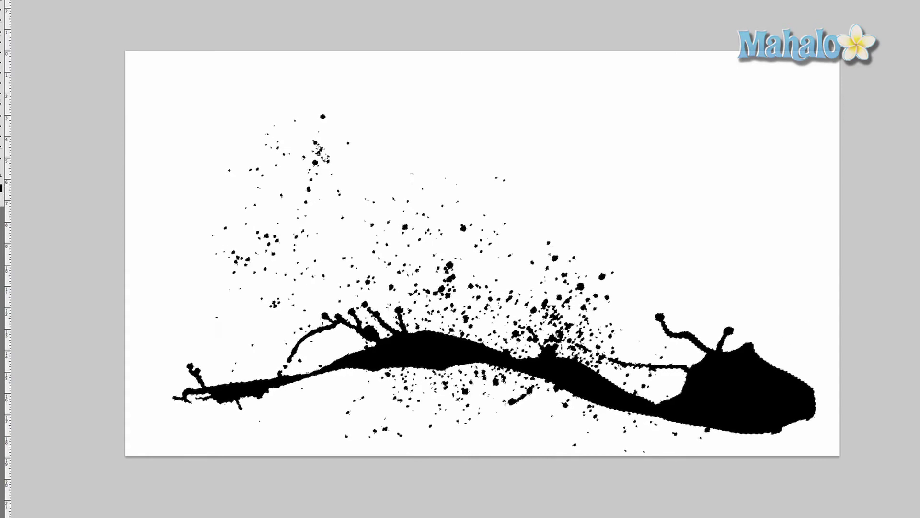
- Convert the Background into Layer 0 and add a layer mask to it
{"action": "right_click", "coordinate": [832, 379]}
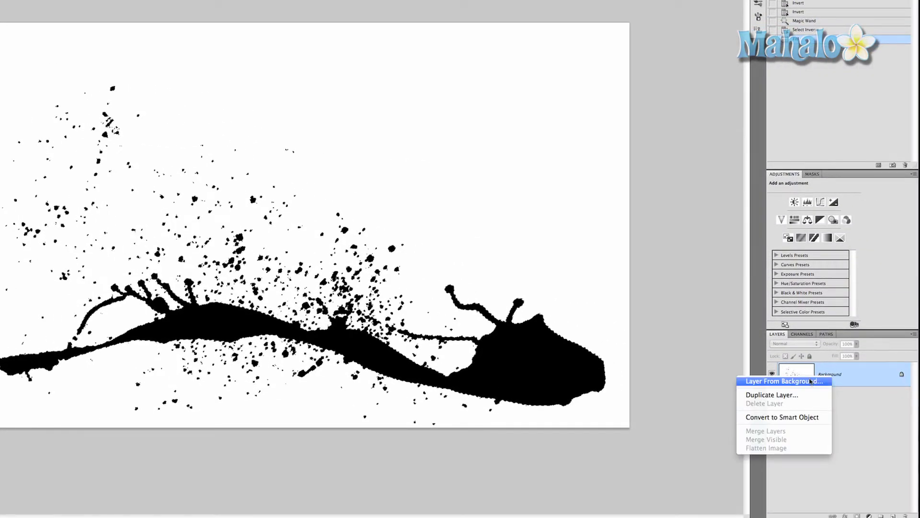
{"action": "left_click", "coordinate": [812, 381]}
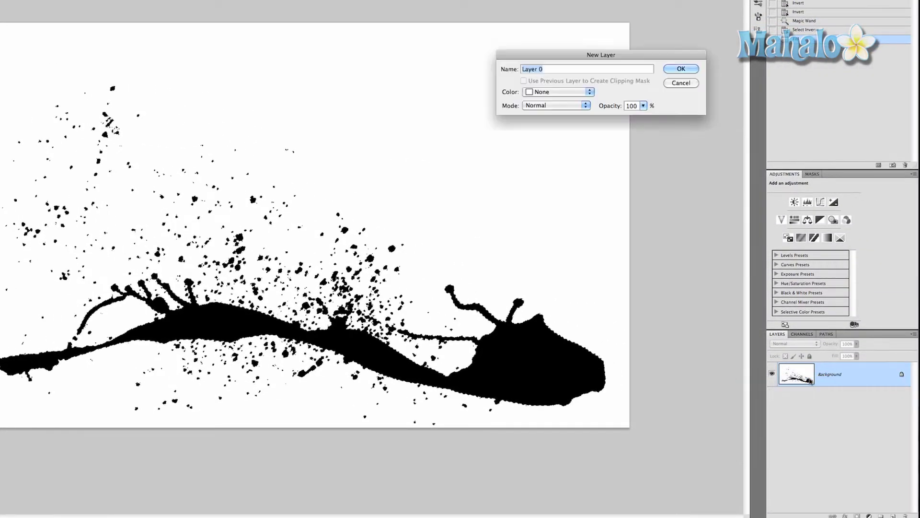
{"action": "key", "text": "Return"}
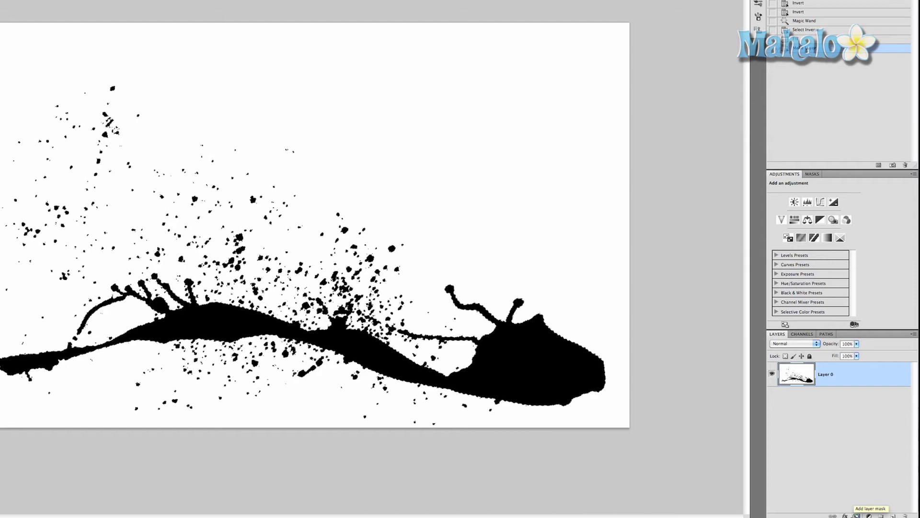
{"action": "left_click", "coordinate": [857, 516]}
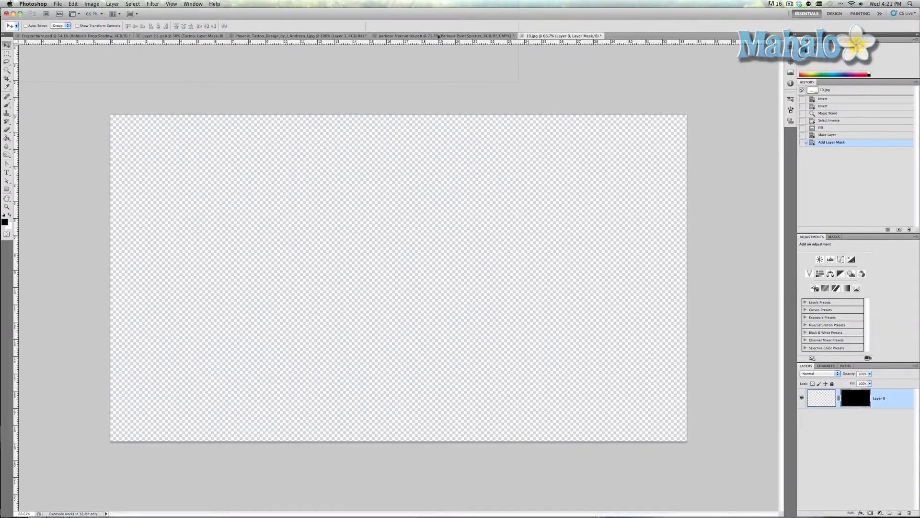
- Drag the splash layer into parkour freerunner, accept the profile mismatch, and move it below the Jumper layers
{"action": "left_click", "coordinate": [439, 37]}
{"action": "left_click_drag", "start_coordinate": [438, 37], "coordinate": [524, 374]}
{"action": "key", "text": "Return"}
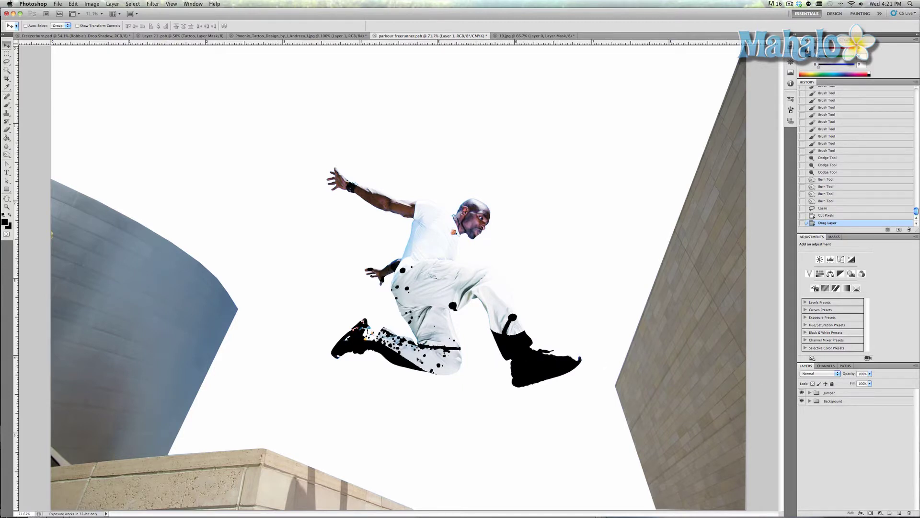
{"action": "left_click", "coordinate": [810, 392]}
{"action": "scroll", "coordinate": [829, 430], "scroll_direction": "down", "scroll_amount": 1}
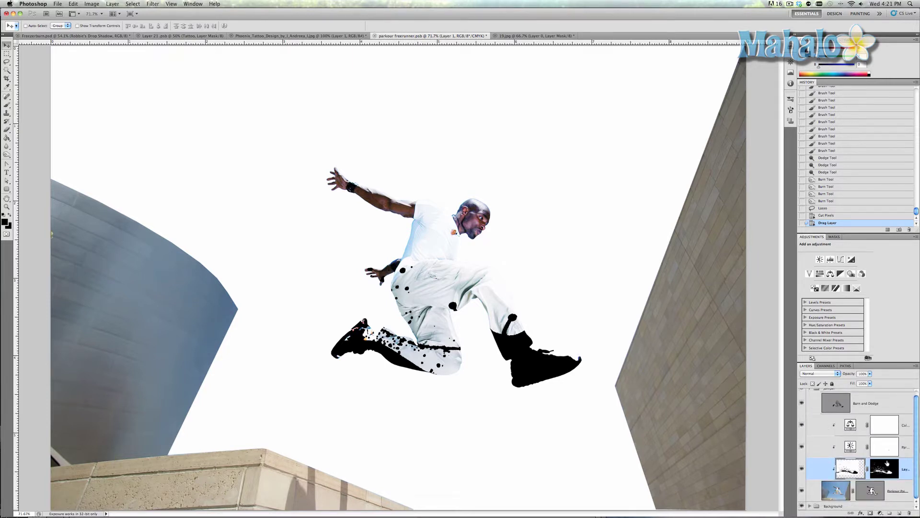
{"action": "left_click_drag", "start_coordinate": [884, 465], "coordinate": [869, 500]}
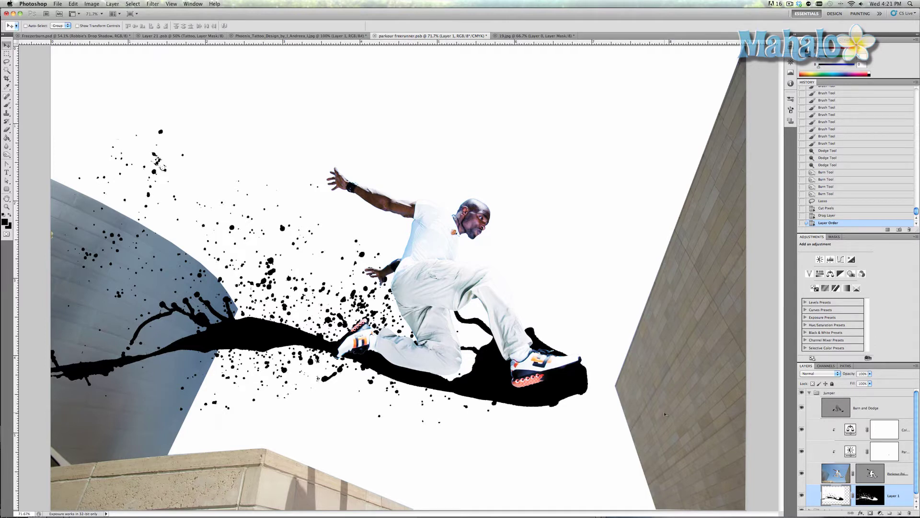
- Scale the splash to about 68%, rotate it -19.4°, and position it under the right shoe
{"action": "key", "text": "super+t"}
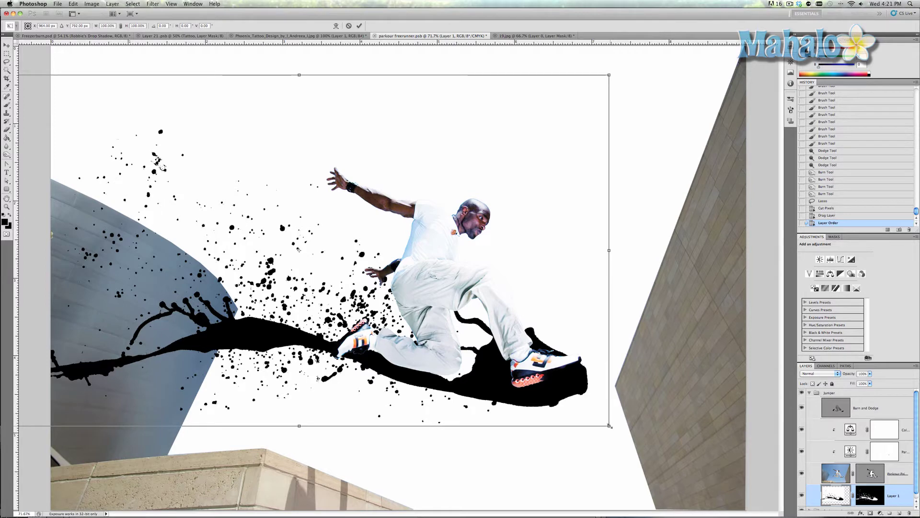
{"action": "mouse_move", "coordinate": [610, 427]}
{"action": "left_mouse_down"}
{"action": "mouse_move", "coordinate": [421, 310]}
{"action": "mouse_move", "coordinate": [411, 314]}
{"action": "mouse_move", "coordinate": [306, 225]}
{"action": "mouse_move", "coordinate": [300, 181]}
{"action": "mouse_move", "coordinate": [219, 144]}
{"action": "left_mouse_up"}
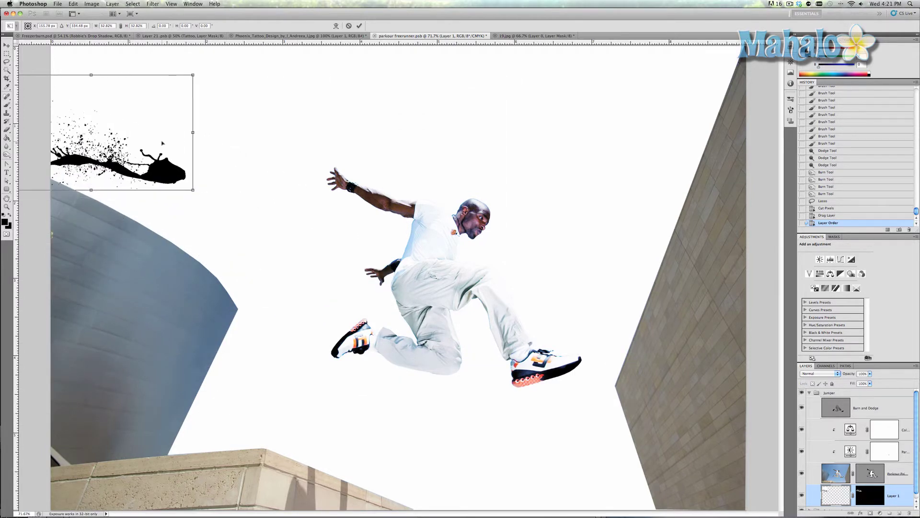
{"action": "mouse_move", "coordinate": [144, 149]}
{"action": "left_mouse_down"}
{"action": "mouse_move", "coordinate": [418, 309]}
{"action": "mouse_move", "coordinate": [489, 335]}
{"action": "mouse_move", "coordinate": [486, 351]}
{"action": "mouse_move", "coordinate": [551, 343]}
{"action": "left_mouse_up"}
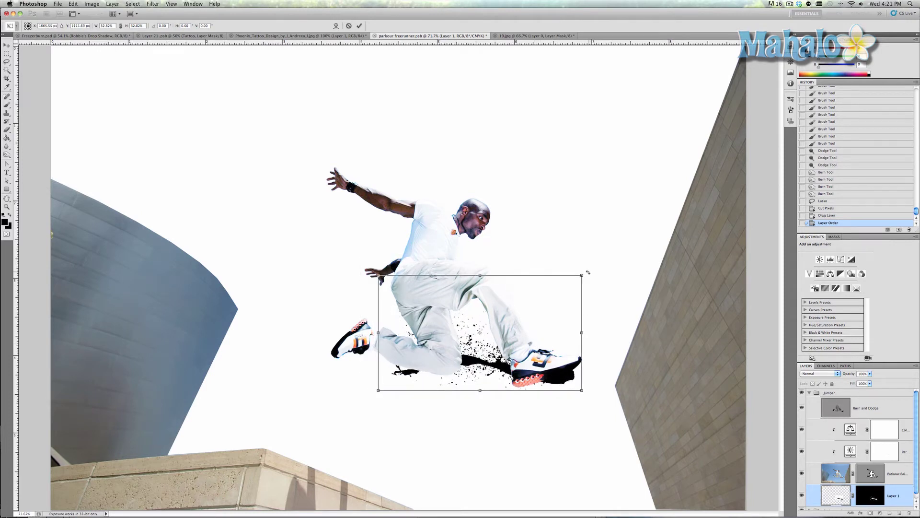
{"action": "left_click_drag", "start_coordinate": [588, 272], "coordinate": [546, 257]}
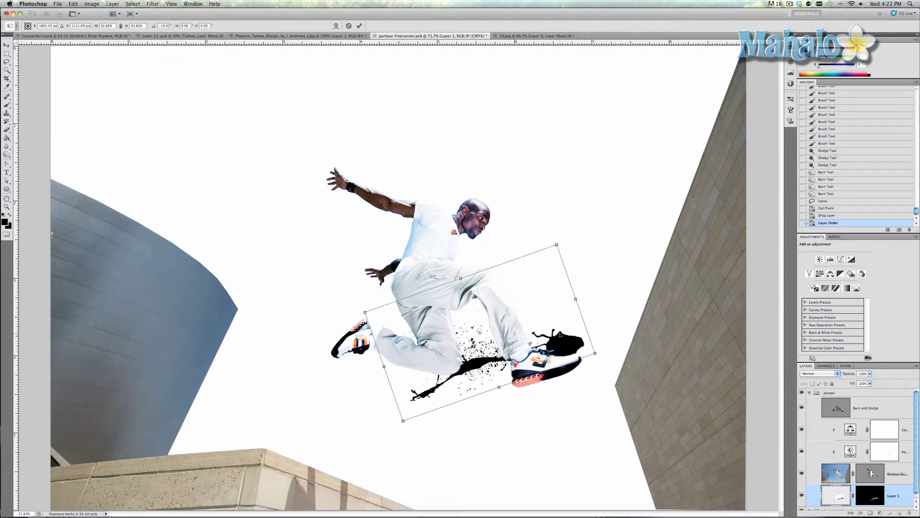
{"action": "left_click_drag", "start_coordinate": [560, 334], "coordinate": [553, 353]}
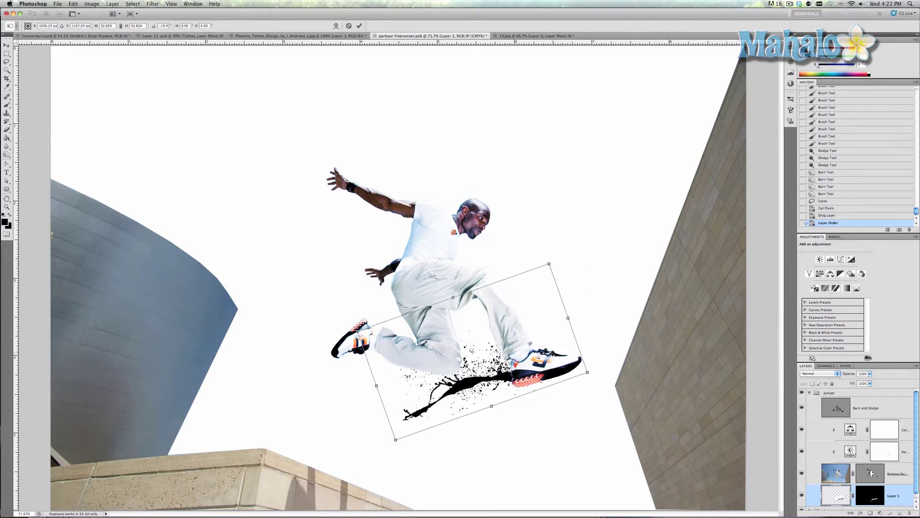
{"action": "key", "text": "Return"}
{"action": "left_click", "coordinate": [74, 4]}
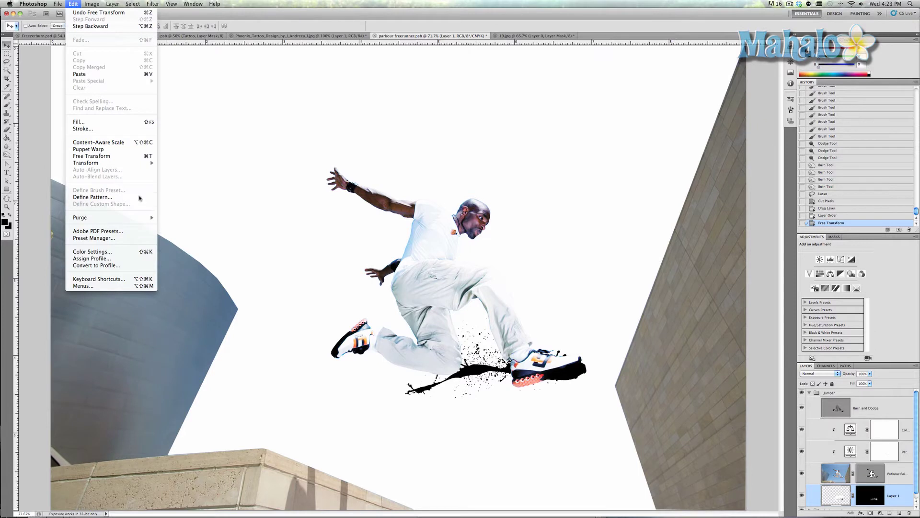
- Flip the splash vertically, lower it beneath the right shoe, and rotate it about 15° counter-clockwise
{"action": "mouse_move", "coordinate": [119, 163]}
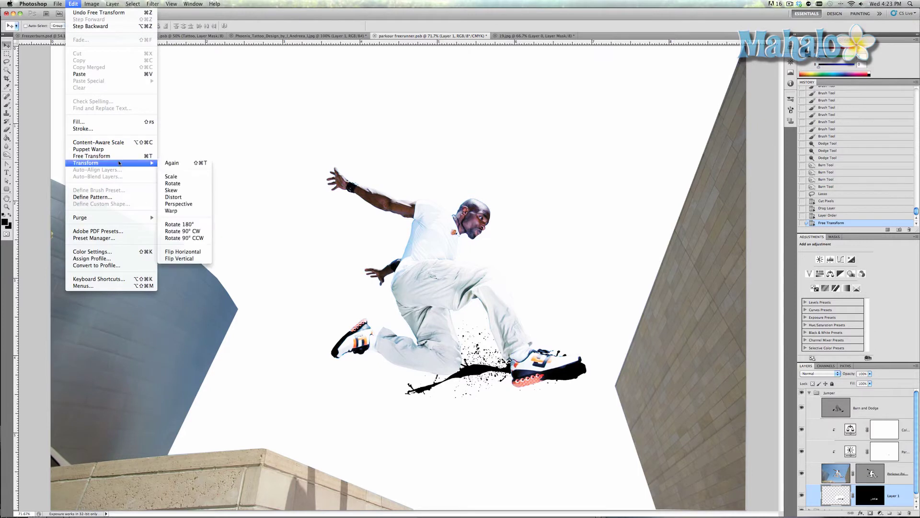
{"action": "left_click", "coordinate": [201, 259]}
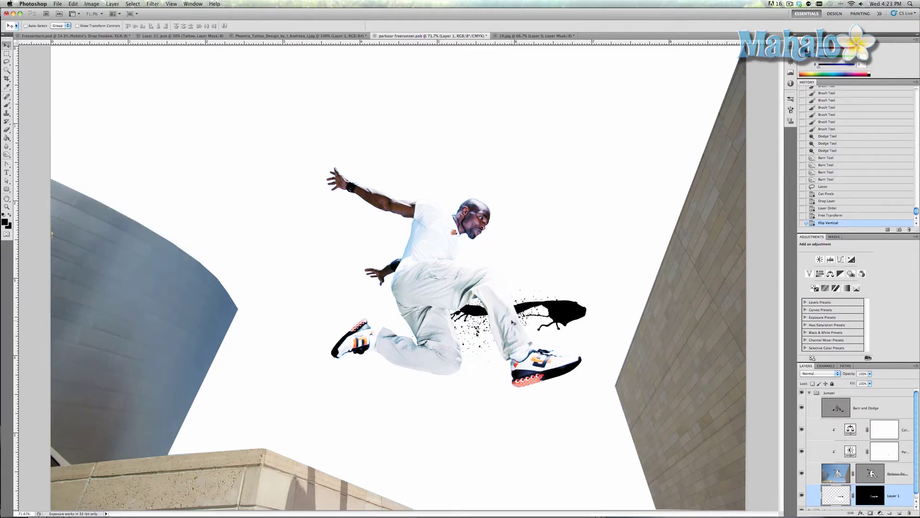
{"action": "mouse_move", "coordinate": [527, 307]}
{"action": "left_mouse_down"}
{"action": "mouse_move", "coordinate": [527, 365]}
{"action": "mouse_move", "coordinate": [518, 378]}
{"action": "mouse_move", "coordinate": [524, 371]}
{"action": "left_mouse_up"}
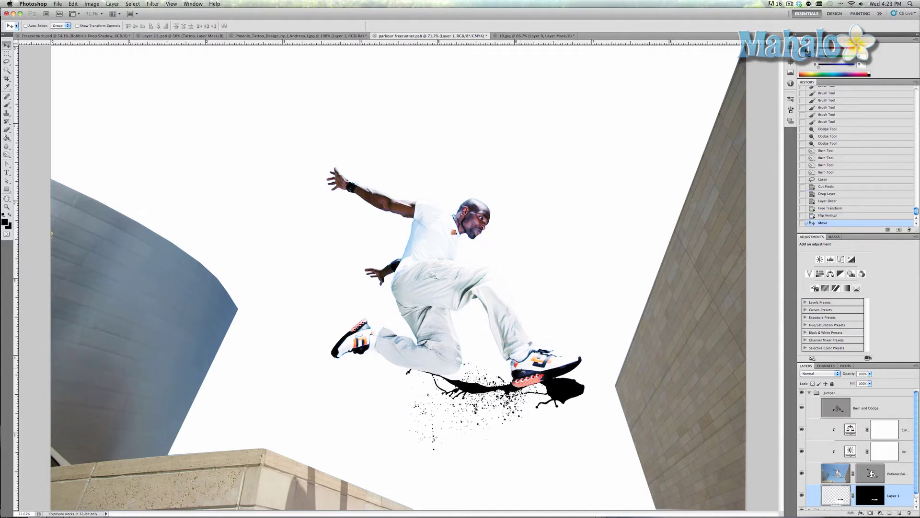
{"action": "key", "text": "super+t"}
{"action": "left_click_drag", "start_coordinate": [600, 341], "coordinate": [557, 310]}
{"action": "key", "text": "Return"}
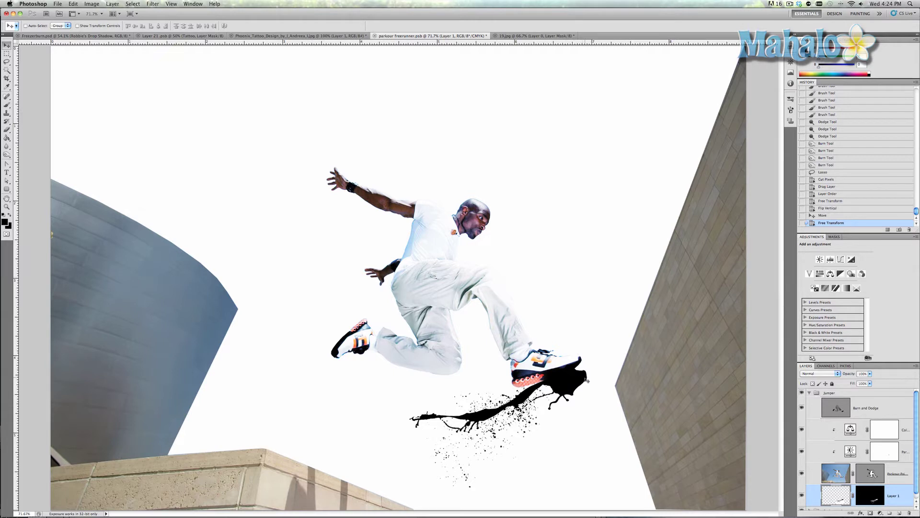
- Erase excess ink near the right shoe, nudging the splash up-right, then duplicate the layer
{"action": "key", "text": "e"}
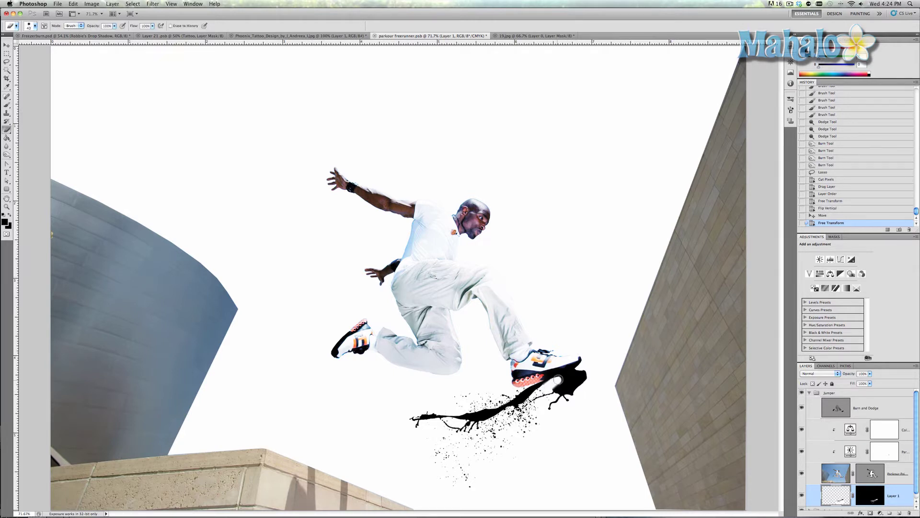
{"action": "mouse_move", "coordinate": [570, 374]}
{"action": "left_mouse_down"}
{"action": "mouse_move", "coordinate": [551, 385]}
{"action": "mouse_move", "coordinate": [576, 373]}
{"action": "mouse_move", "coordinate": [540, 398]}
{"action": "mouse_move", "coordinate": [555, 402]}
{"action": "mouse_move", "coordinate": [549, 386]}
{"action": "mouse_move", "coordinate": [583, 371]}
{"action": "left_mouse_up"}
{"action": "key", "text": "v"}
{"action": "left_click_drag", "start_coordinate": [526, 397], "coordinate": [545, 389]}
{"action": "key", "text": "e"}
{"action": "left_click", "coordinate": [581, 381]}
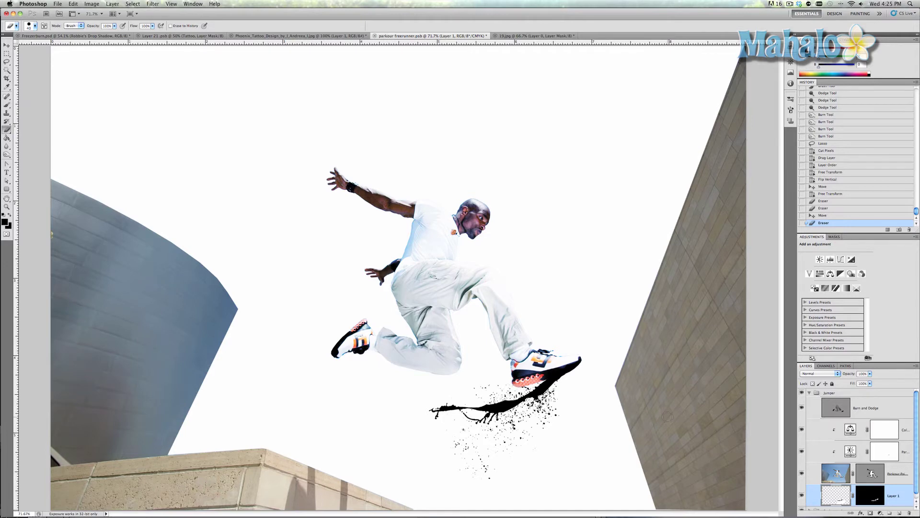
{"action": "key", "text": "super+j"}
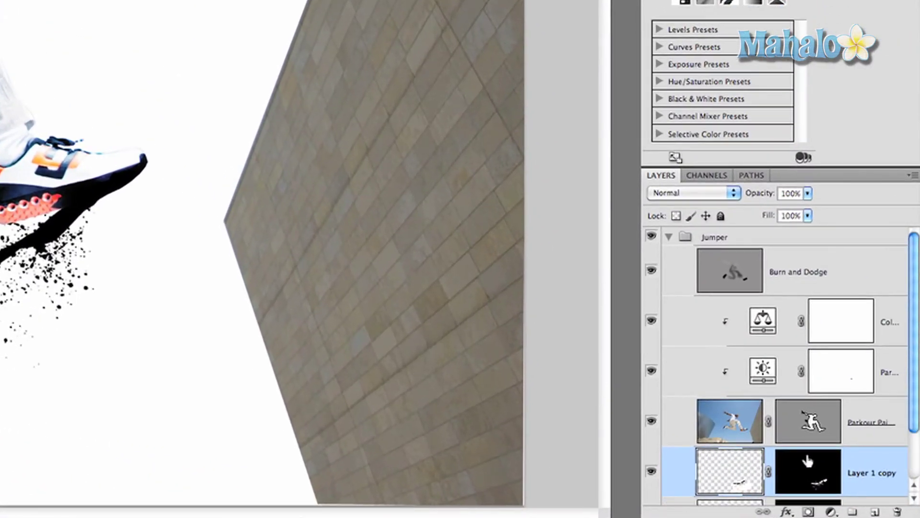
- Place the splash copy clipped above the Parkour layer and link it with Layer 1
{"action": "scroll", "coordinate": [786, 424], "scroll_direction": "down", "scroll_amount": 3}
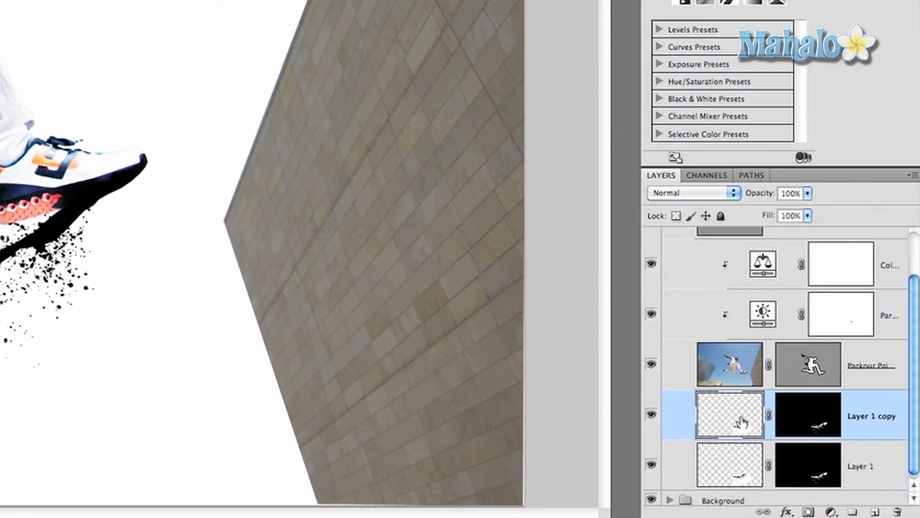
{"action": "left_click_drag", "start_coordinate": [741, 424], "coordinate": [731, 345]}
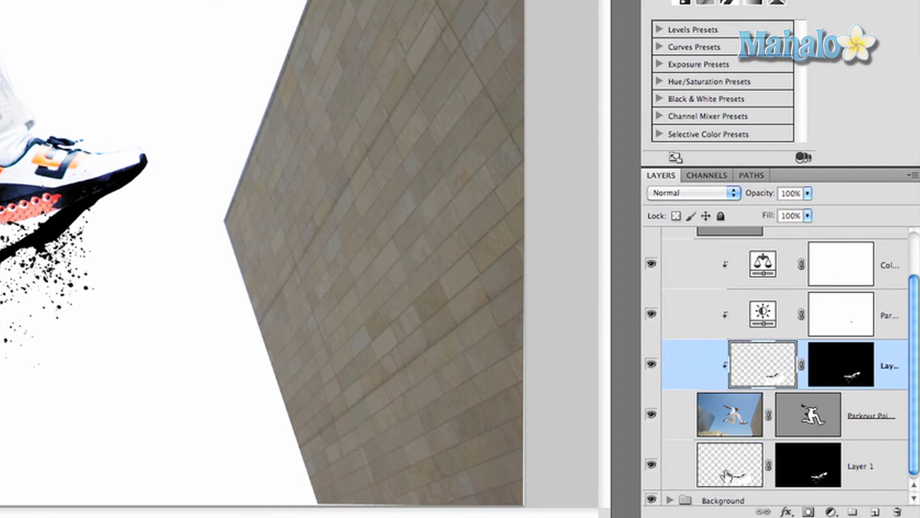
{"action": "left_click", "coordinate": [864, 463], "text": "super"}
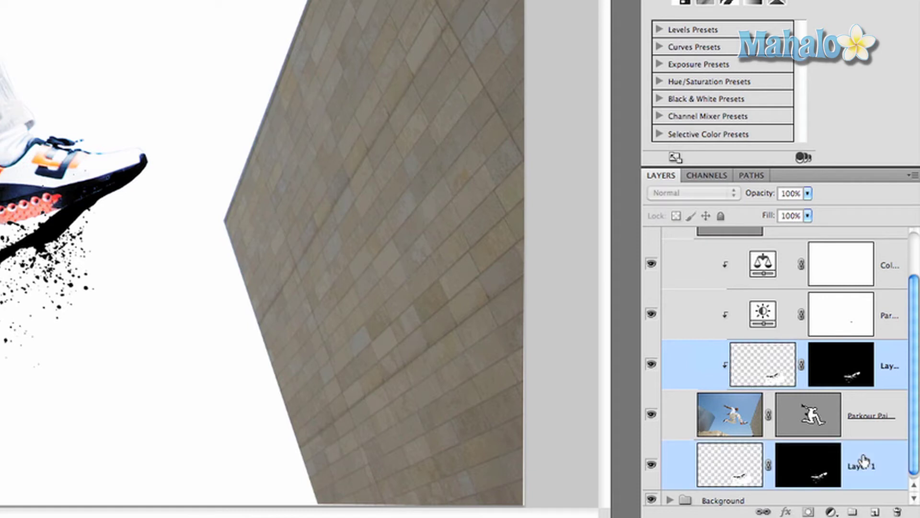
{"action": "left_click", "coordinate": [763, 511]}
{"action": "left_click", "coordinate": [767, 372]}
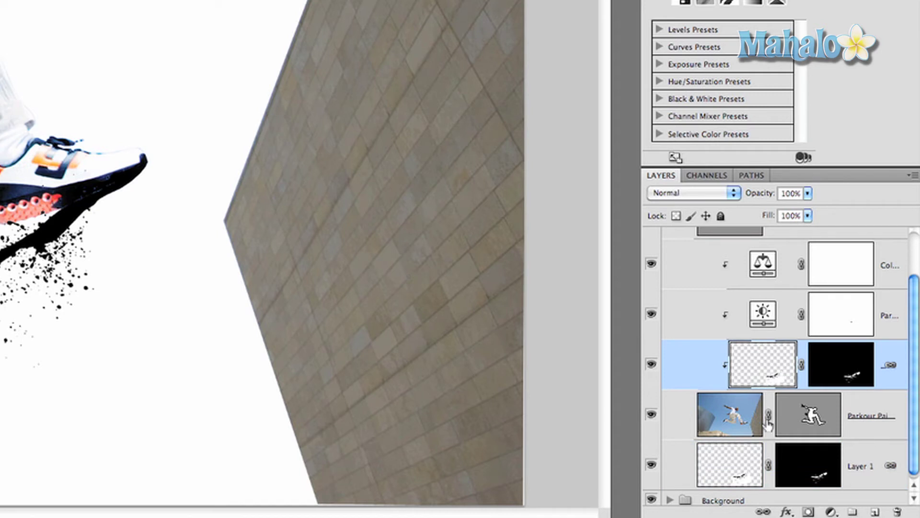
{"action": "left_click", "coordinate": [787, 511]}
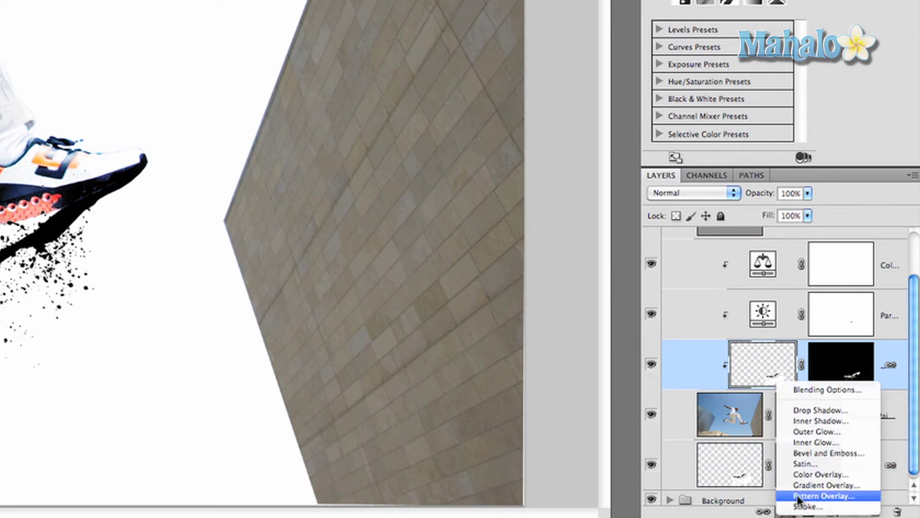
- Give the clipped copy a red 100% Color Overlay and reposition the linked splash layers
{"action": "left_click", "coordinate": [798, 475]}
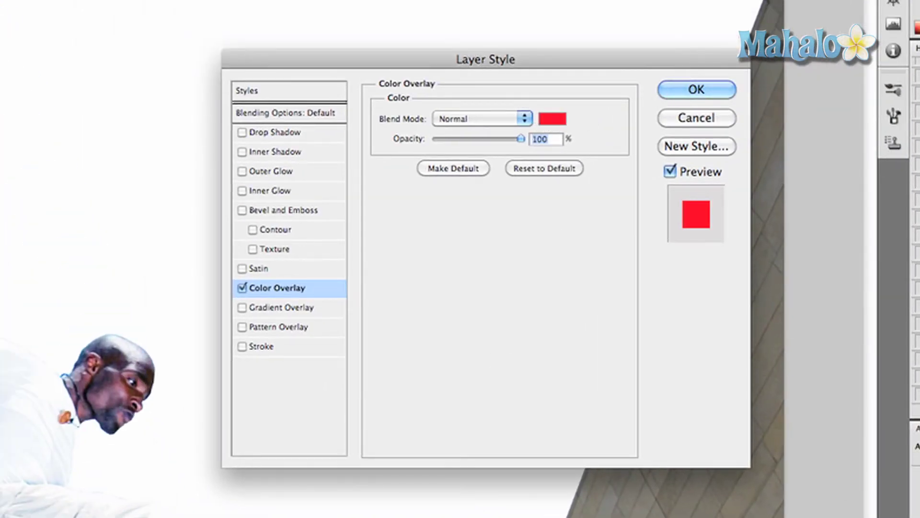
{"action": "key", "text": "Return"}
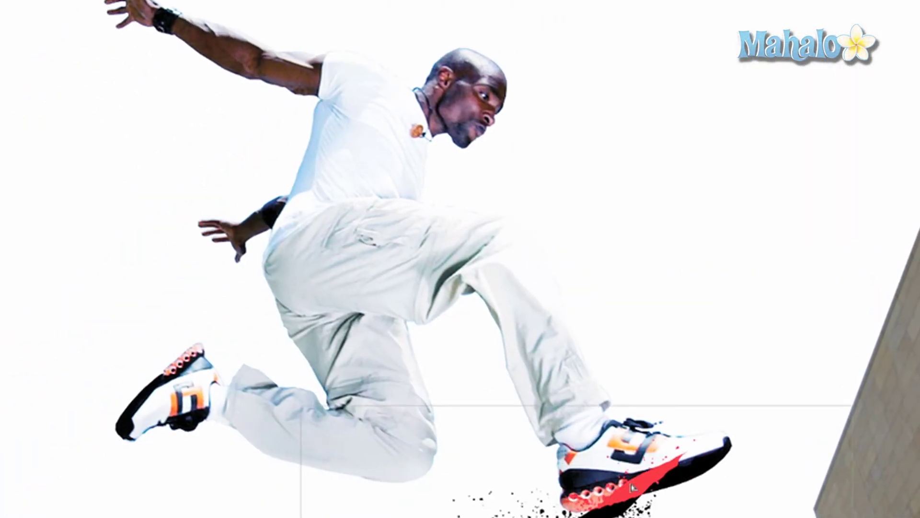
{"action": "left_click_drag", "start_coordinate": [633, 487], "coordinate": [412, 253]}
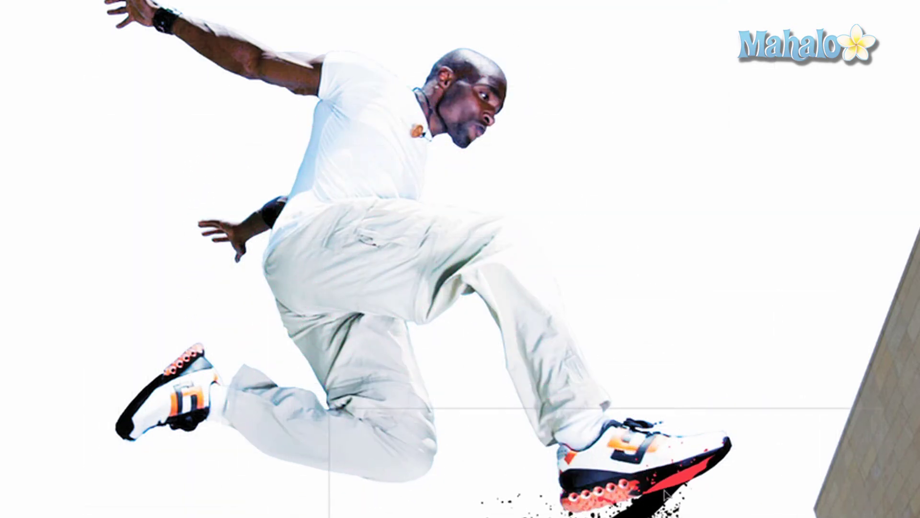
{"action": "key", "text": "b"}
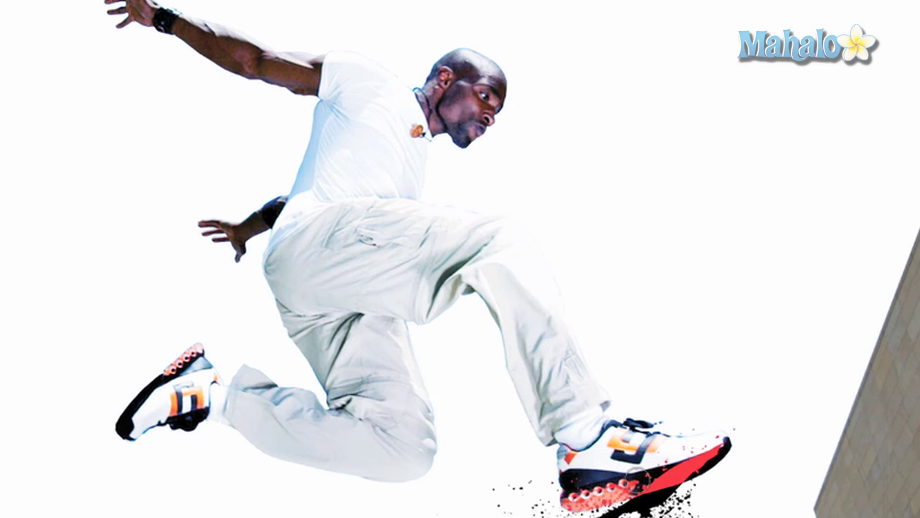